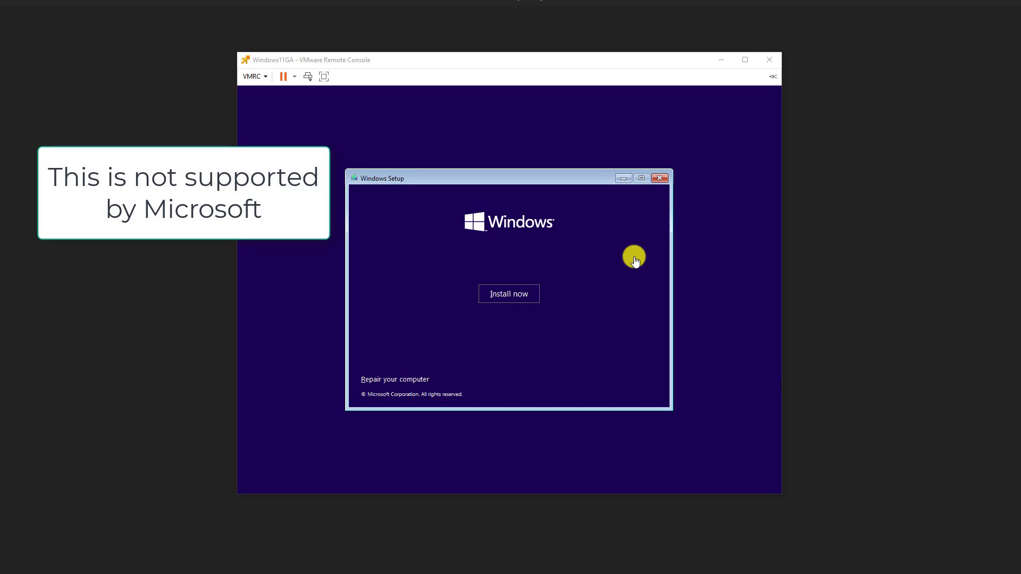
- Try to start a Windows installation with the Windows 11 Pro edition
left_click(516, 295)
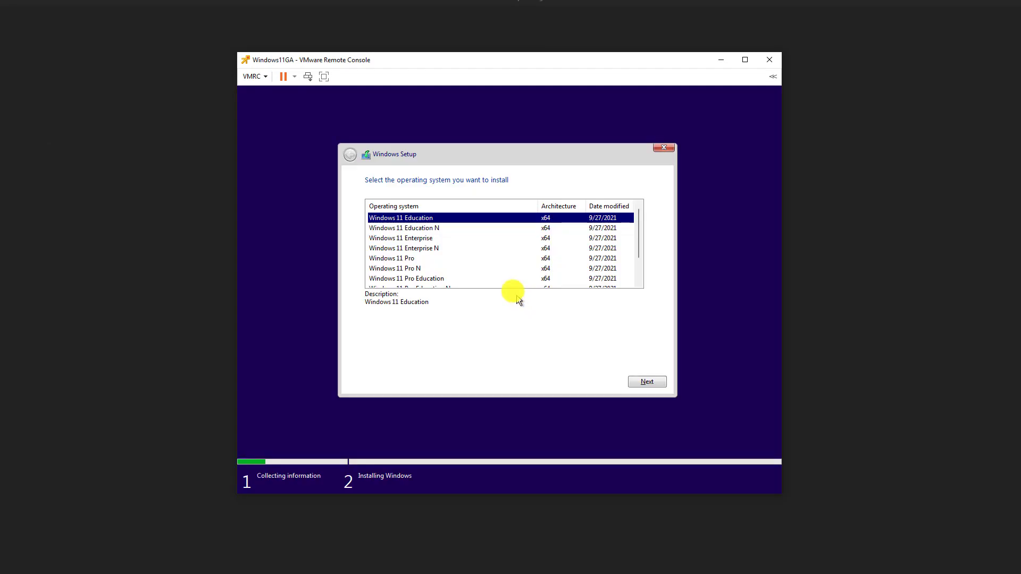
left_click(391, 260)
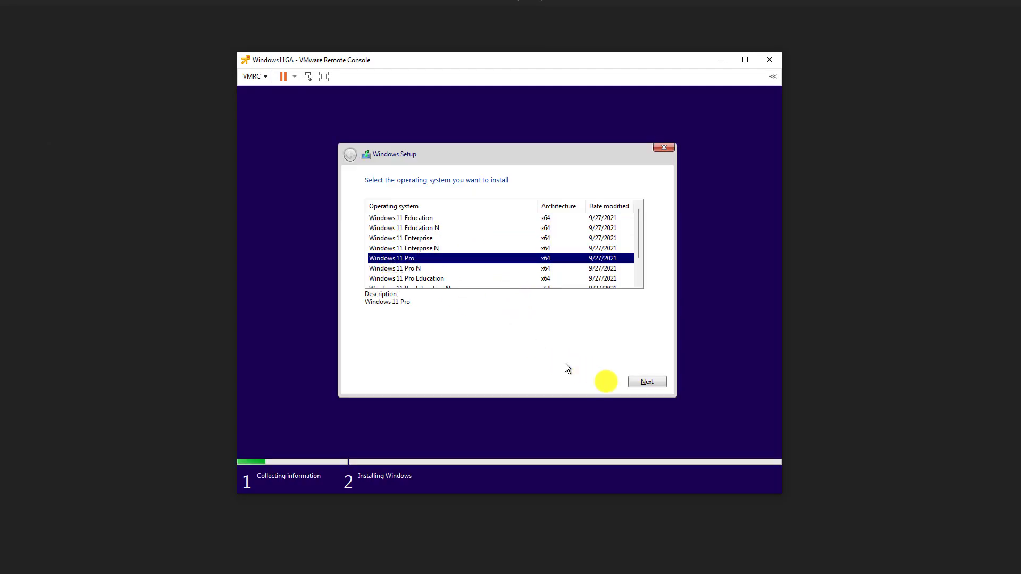
left_click(640, 382)
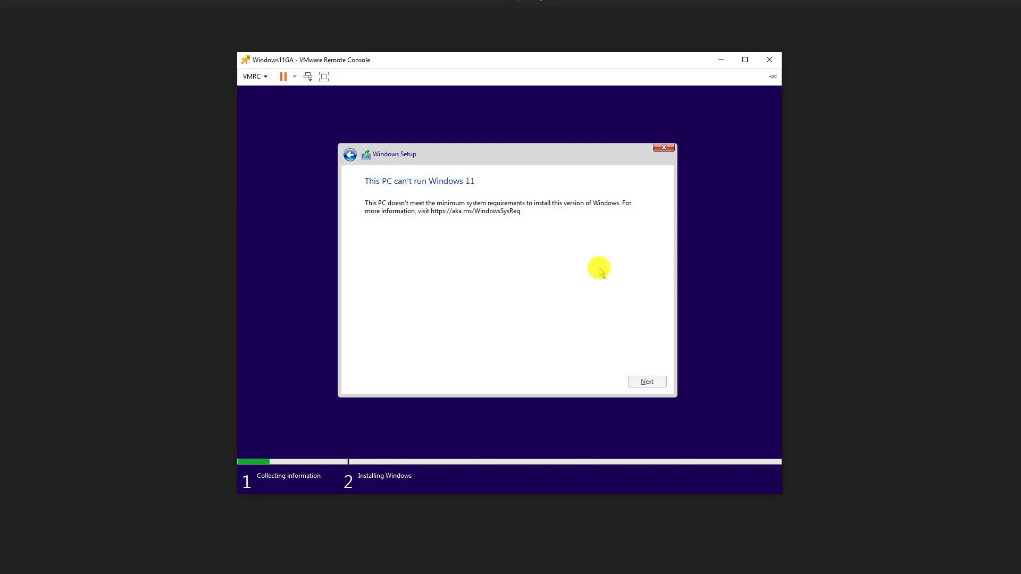
- Open a command prompt within Windows Setup and launch the Registry Editor with regedit
key("shift+F10")
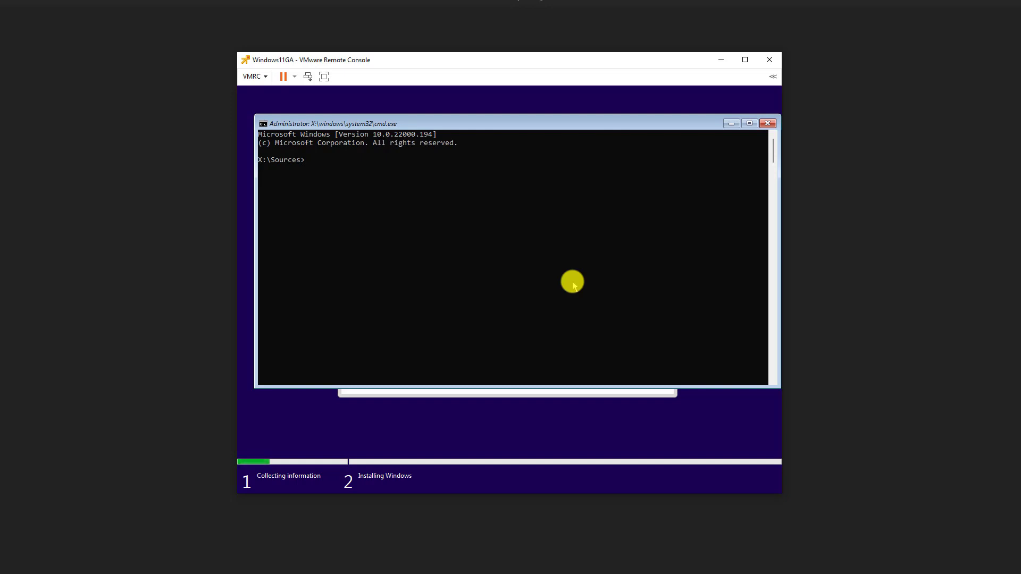
type("regedit")
key("Return")
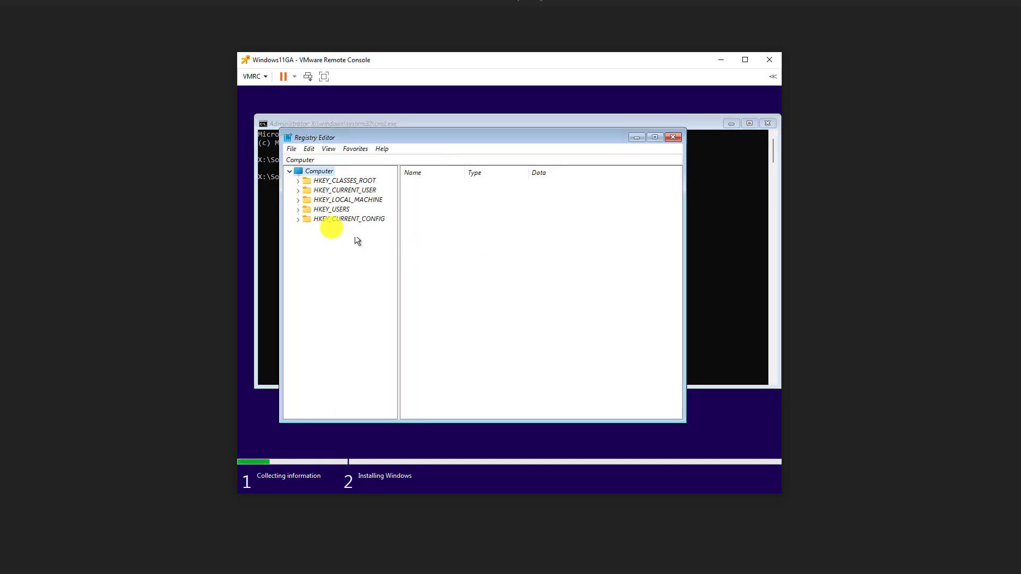
- Create a registry key named LabConfig under HKEY_LOCAL_MACHINE\SYSTEM\Setup
left_click(299, 201)
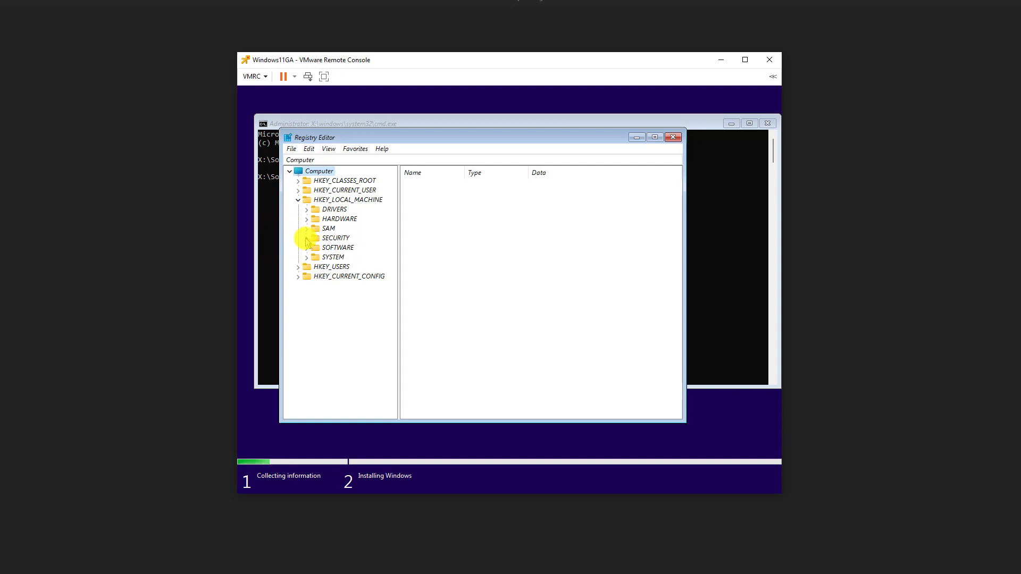
left_click(306, 257)
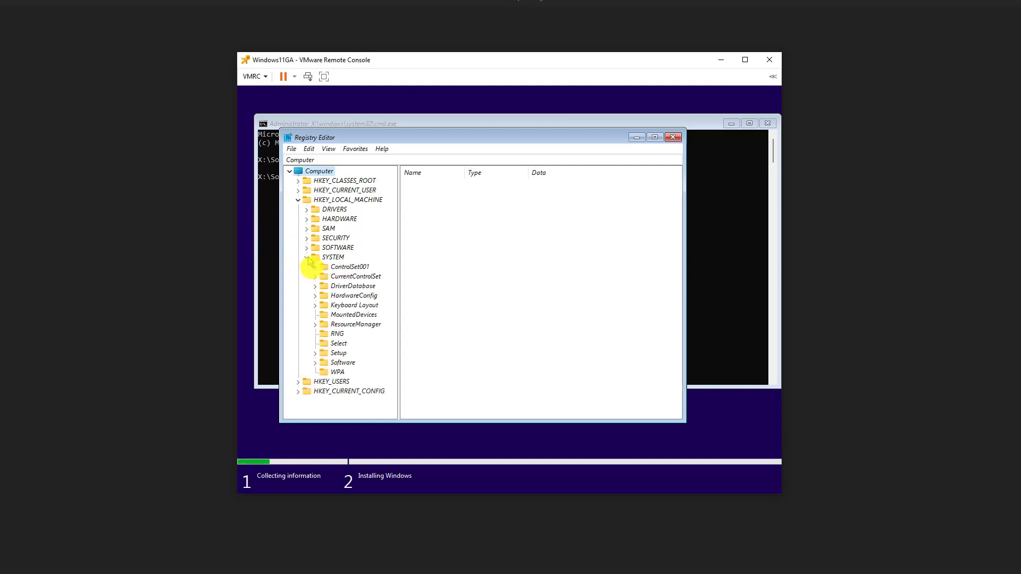
left_click(316, 354)
right_click(338, 353)
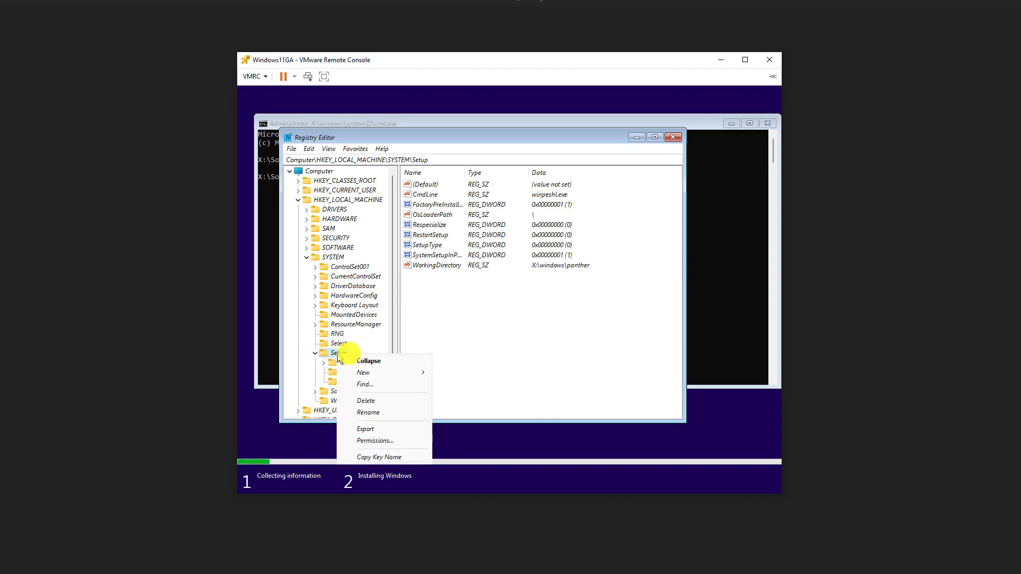
mouse_move(388, 372)
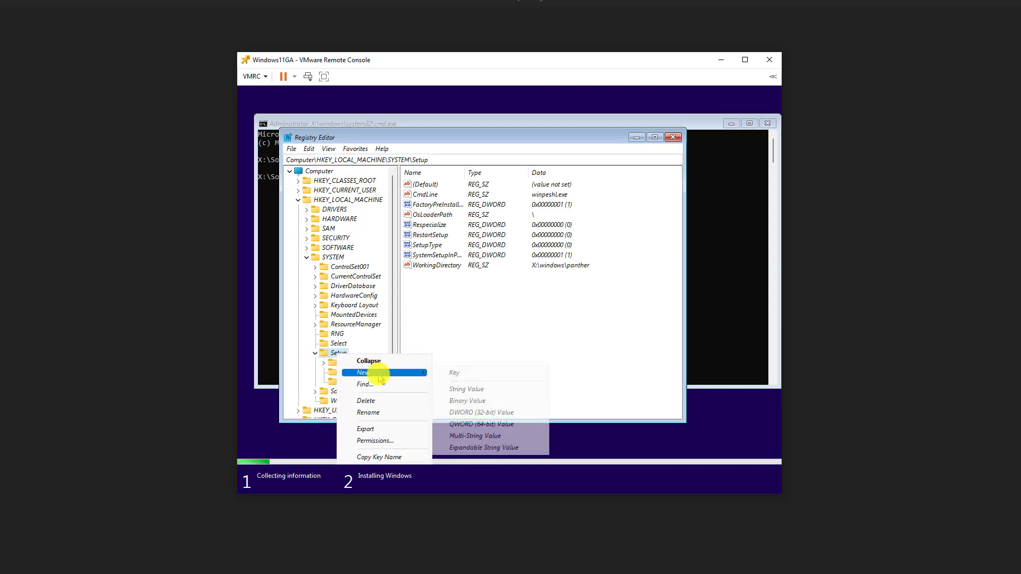
left_click(447, 374)
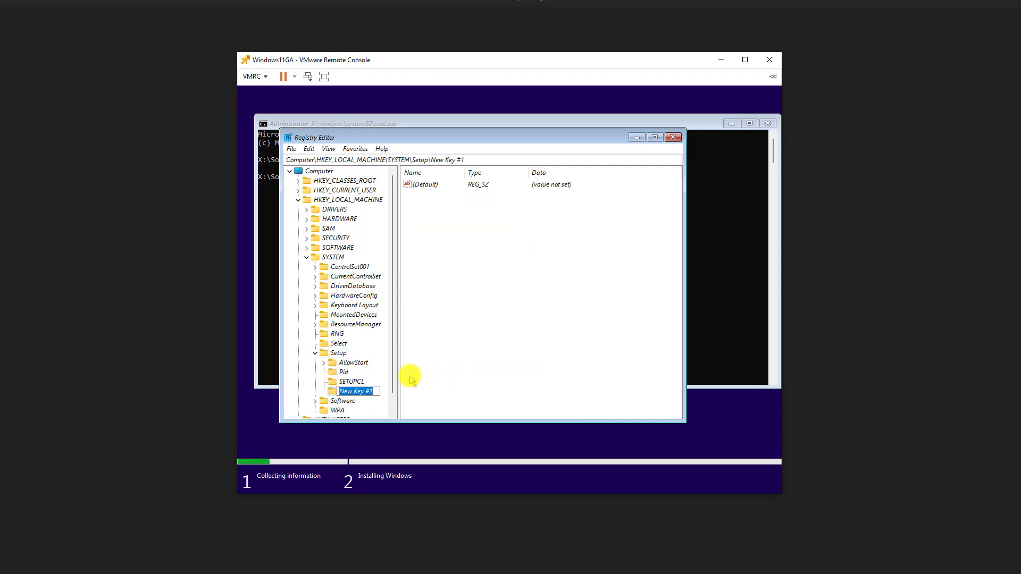
type("LabConfig")
key("Return")
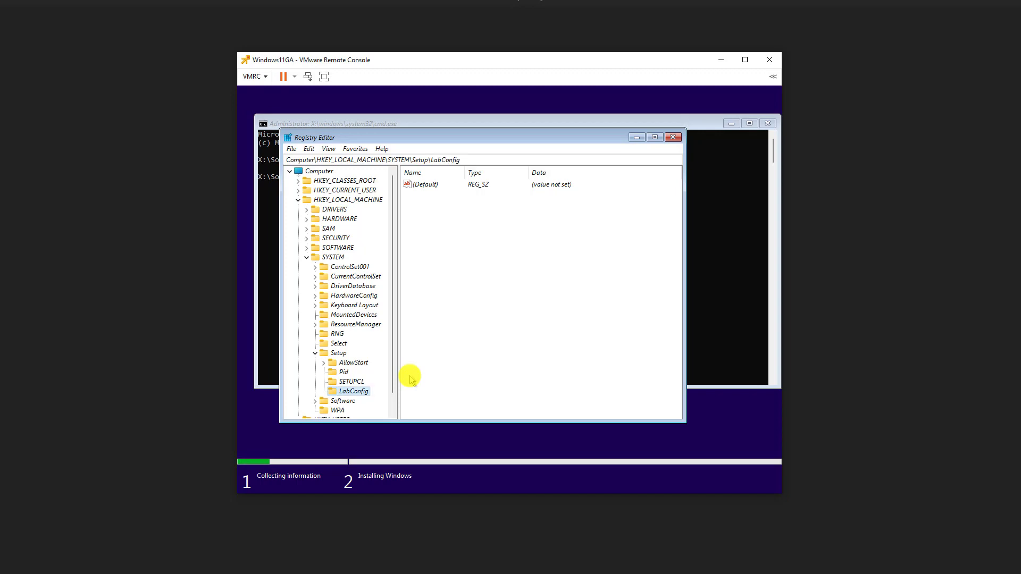
- Add a DWORD (32-bit) value named BypassTPMCheck to the LabConfig key
right_click(448, 240)
mouse_move(488, 244)
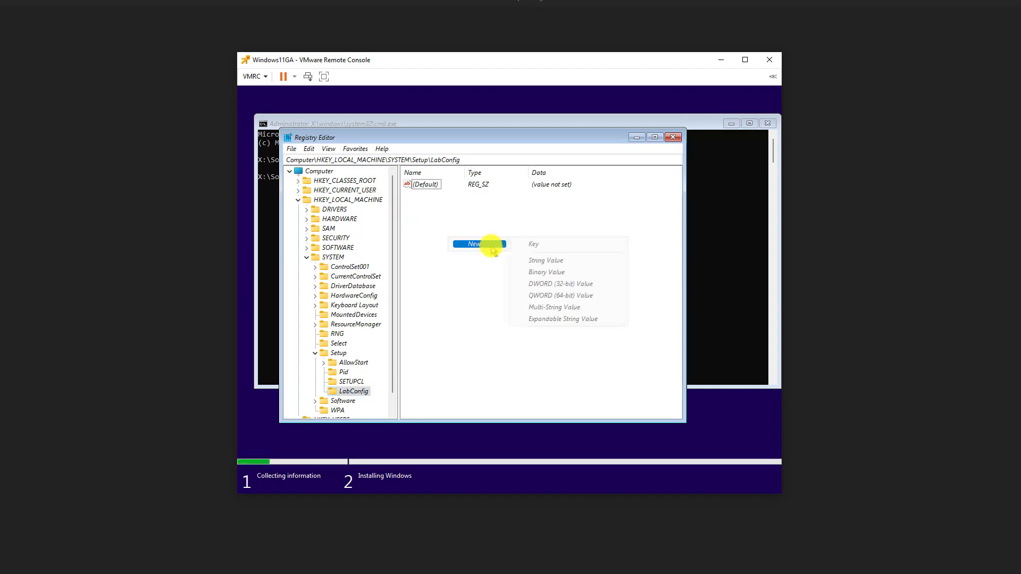
left_click(557, 285)
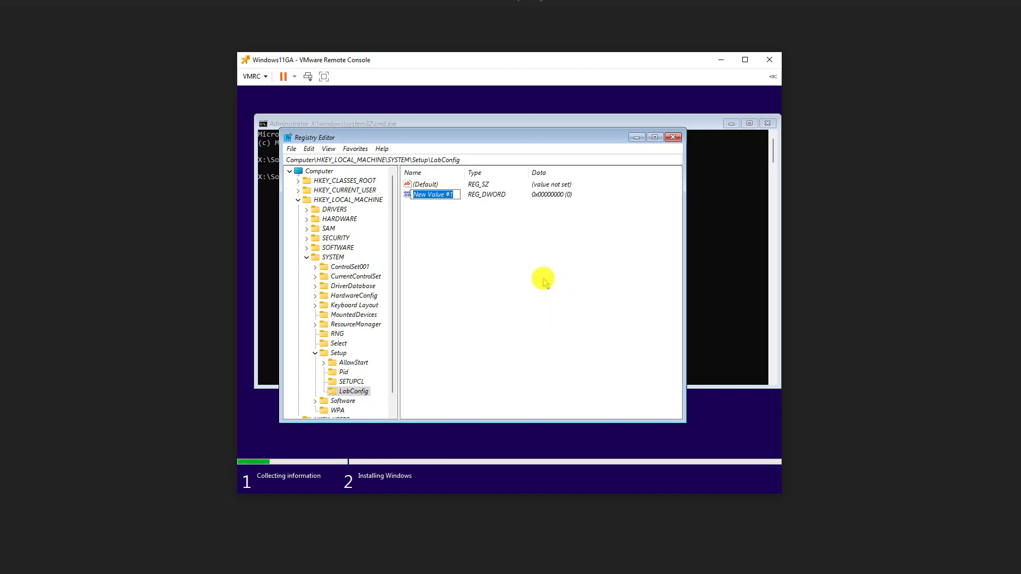
type("BypassTPMCheck")
key("Return")
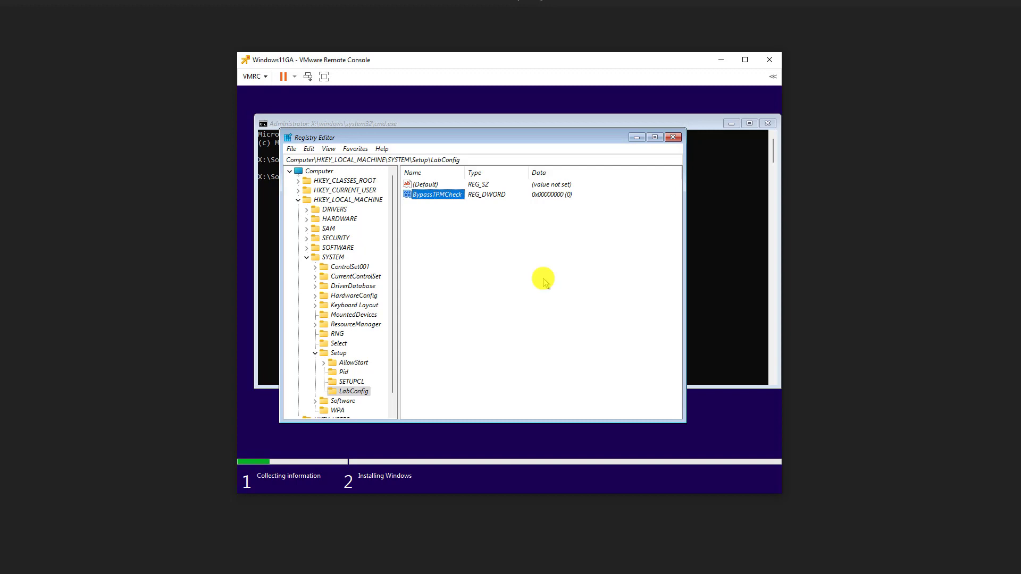
- Set the value data of BypassTPMCheck to 1
double_click(458, 194)
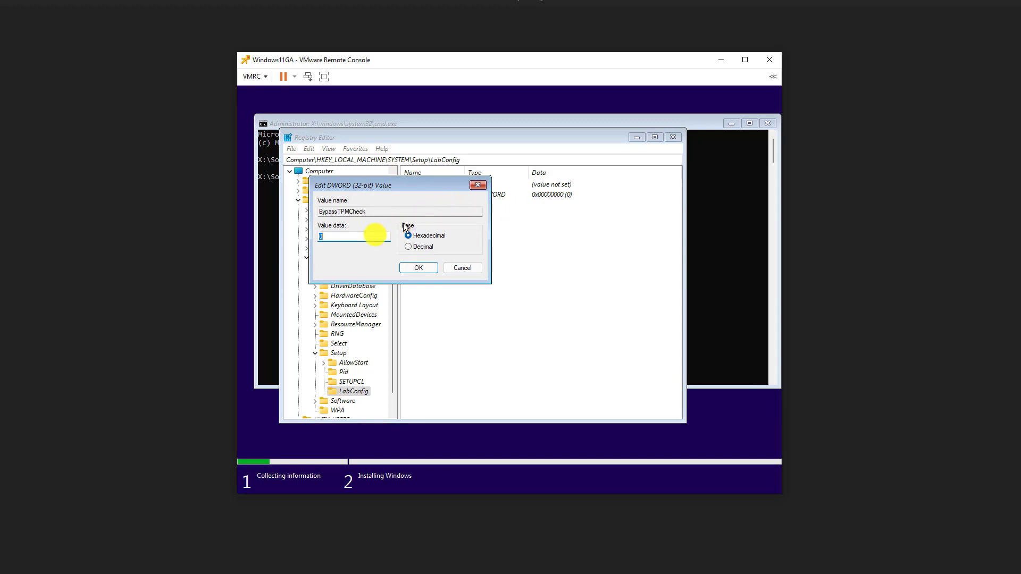
type("1")
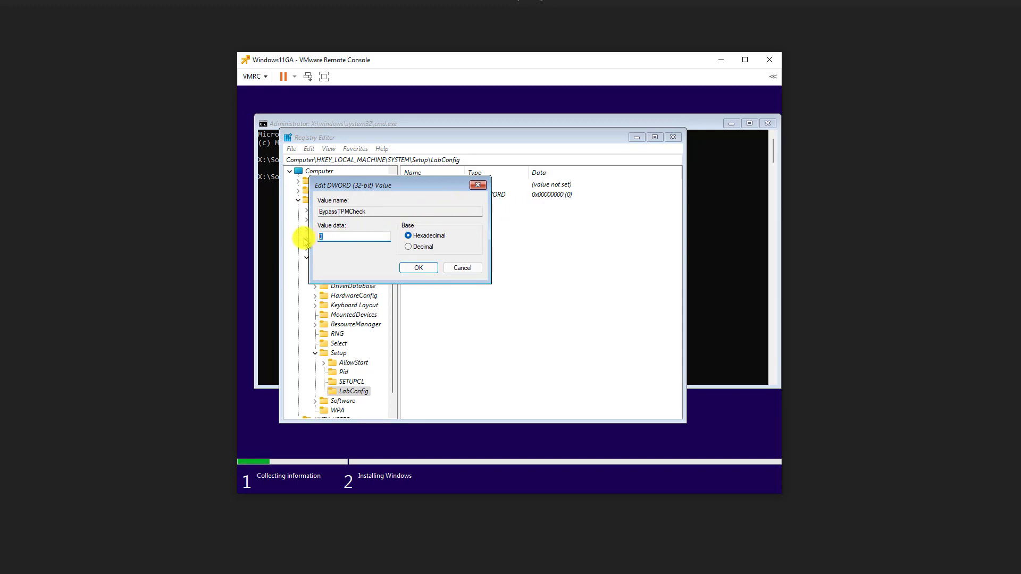
left_click(418, 268)
left_click(460, 261)
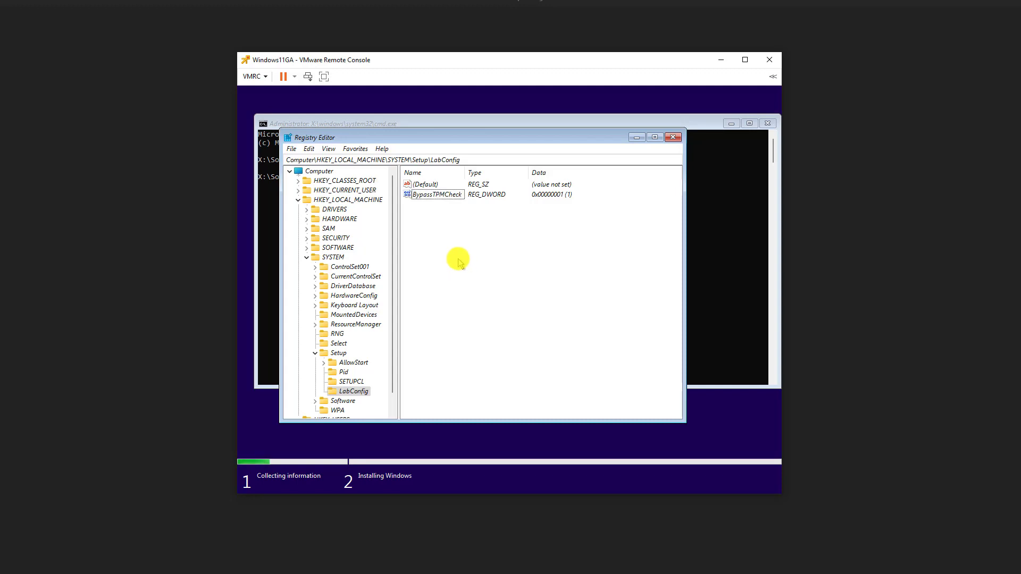
- Close the Registry Editor and command prompt, and exit the blocked setup wizard to its start screen
left_click(675, 138)
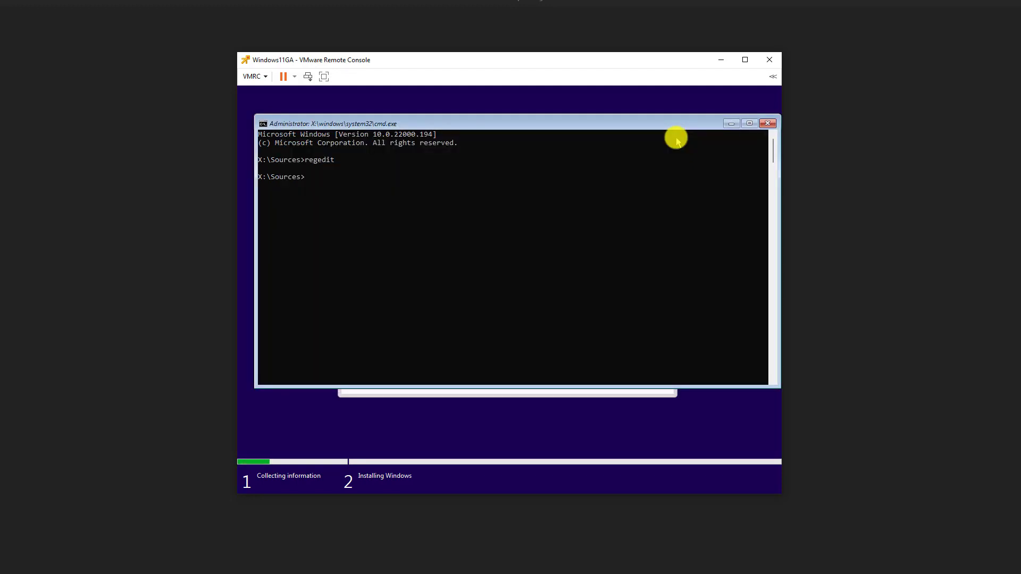
left_click(768, 125)
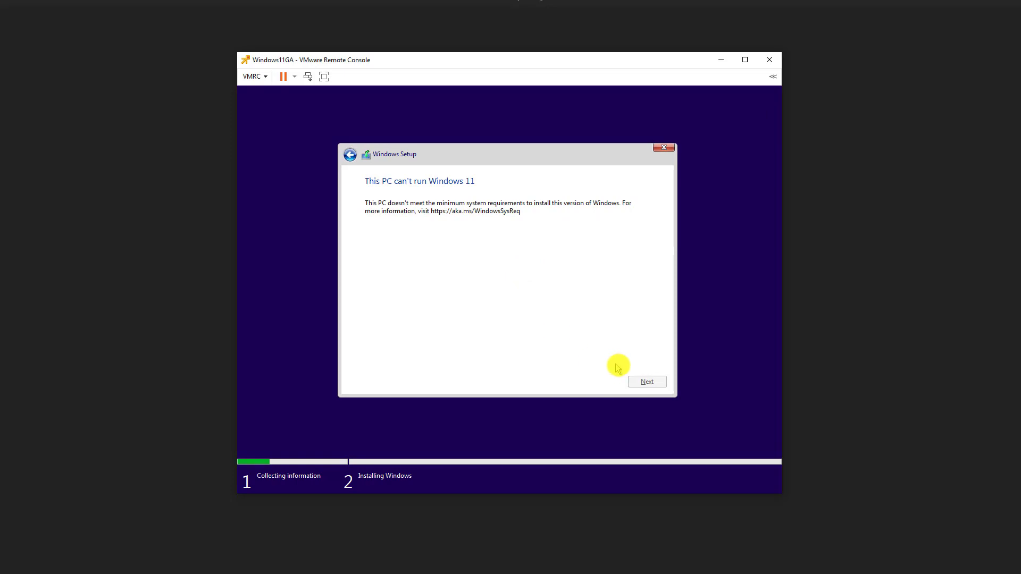
left_click(663, 148)
left_click(584, 333)
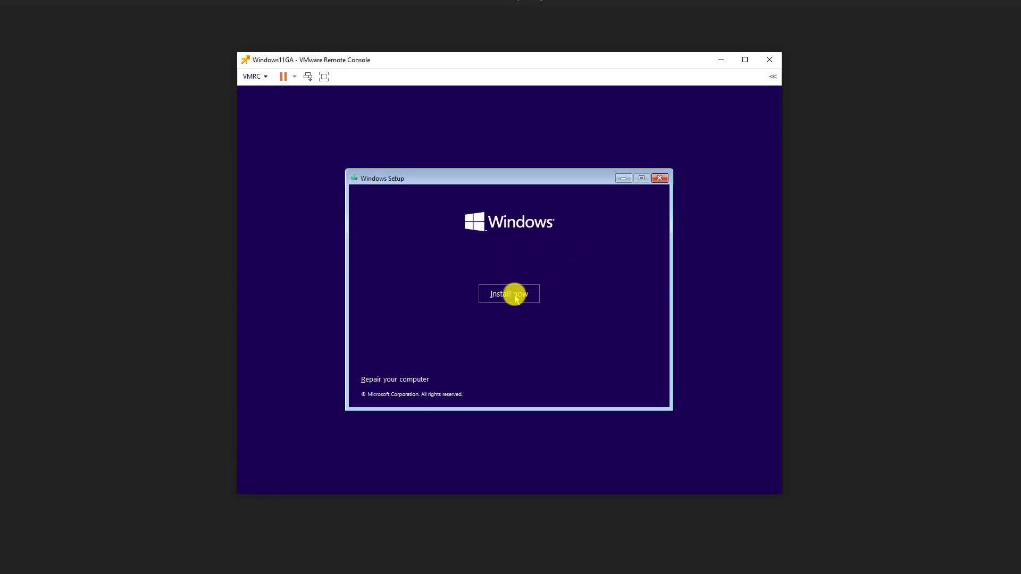
- Restart the installation and choose Windows 11 Pro as the operating system
left_click(515, 295)
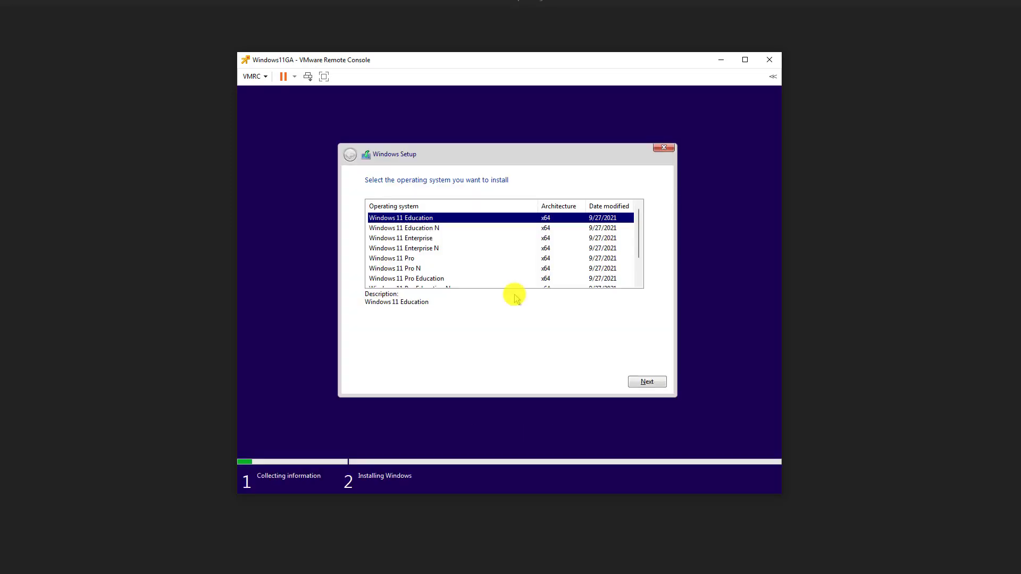
left_click(402, 260)
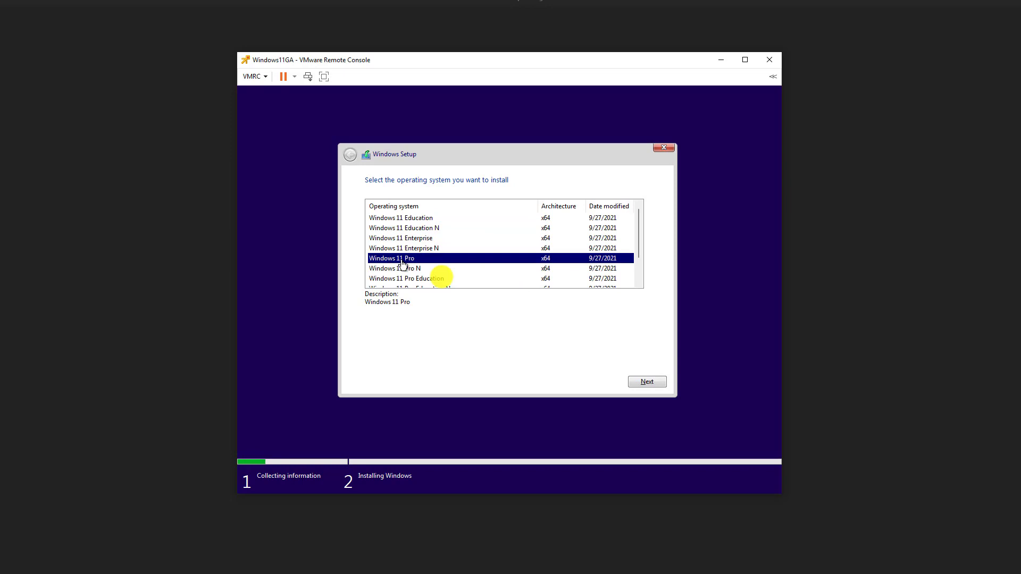
left_click(642, 381)
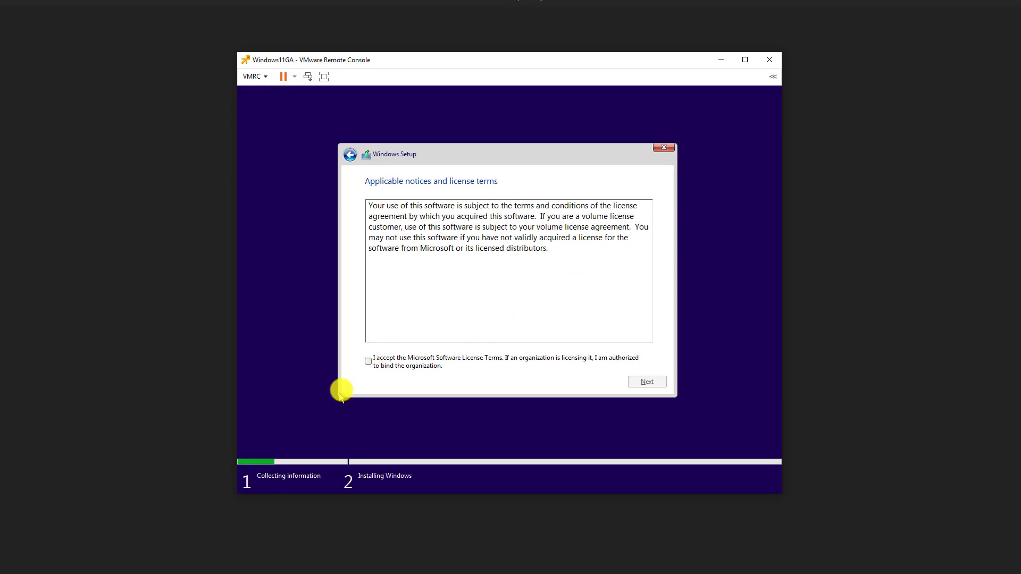
- Accept the Microsoft license terms and proceed with a custom installation onto the Drive 0 unallocated space
left_click(369, 362)
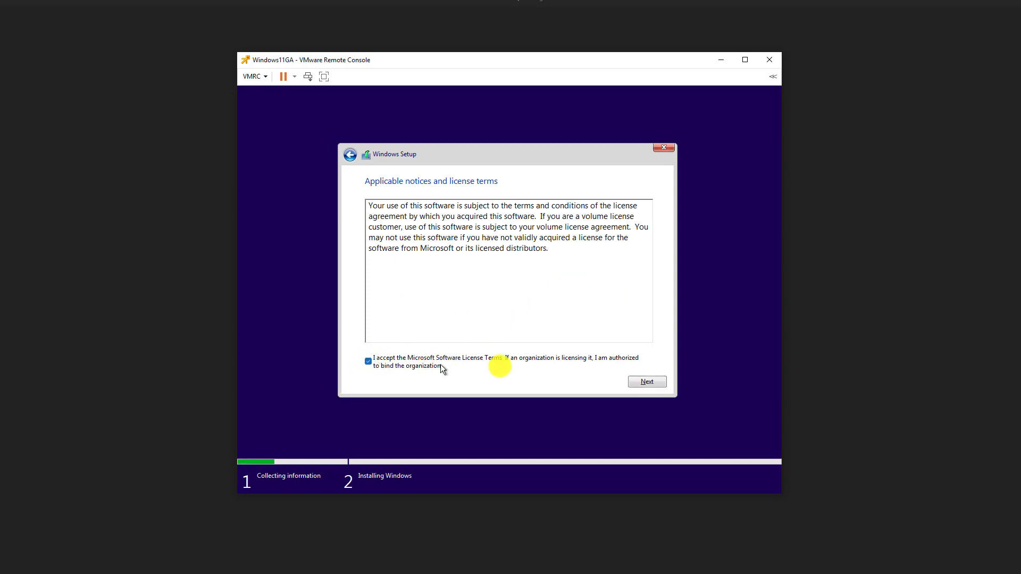
left_click(635, 382)
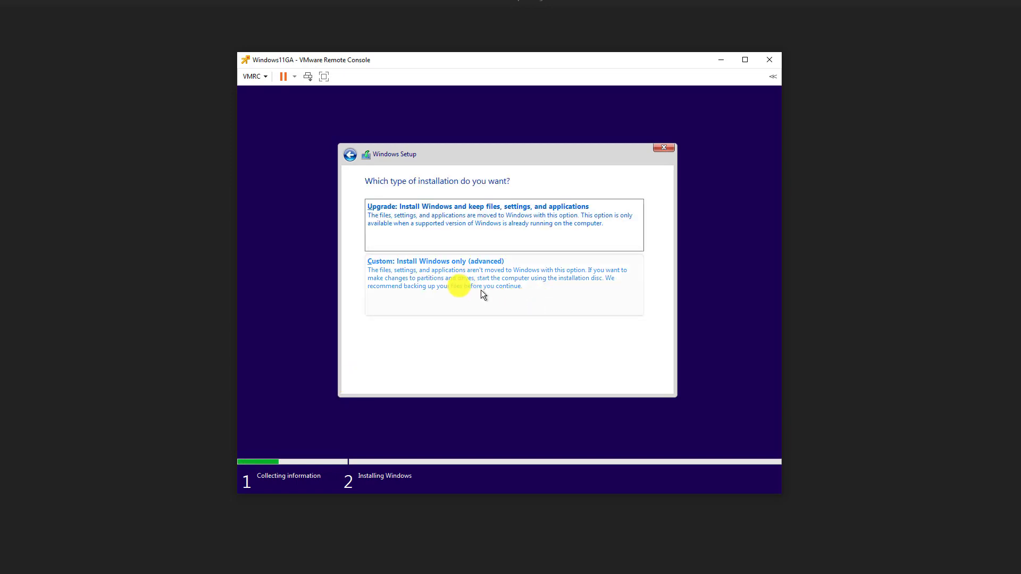
left_click(449, 284)
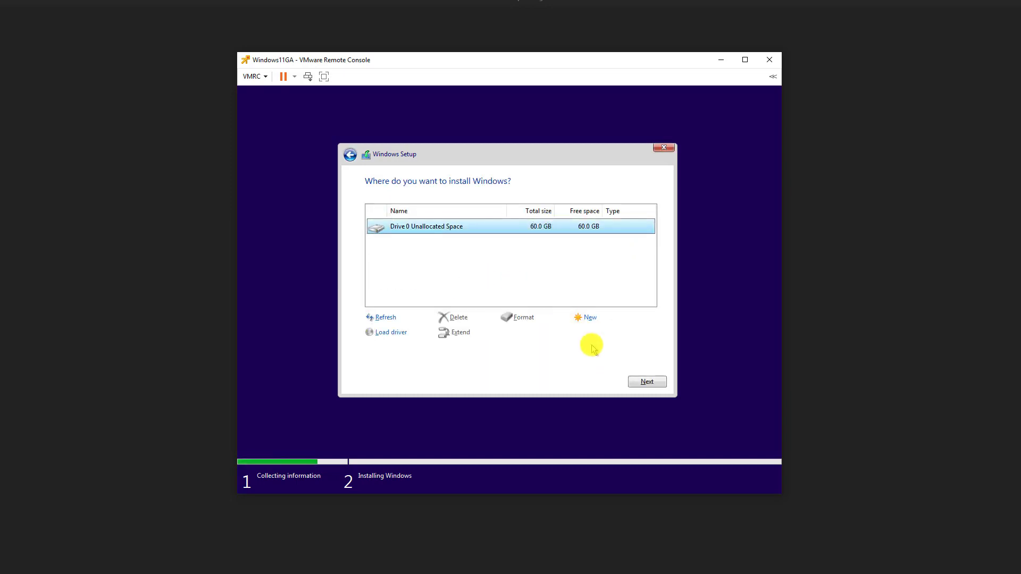
left_click(644, 385)
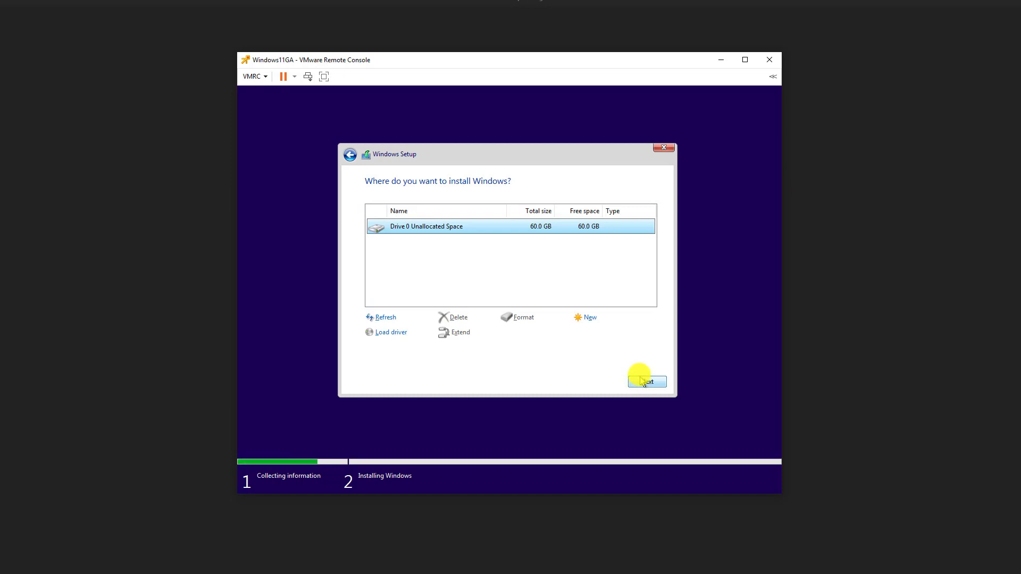